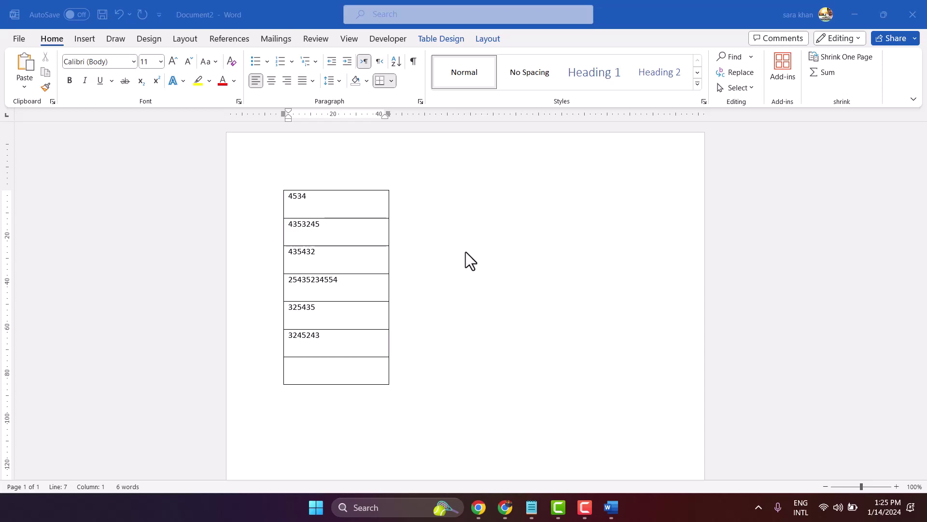
click(312, 379)
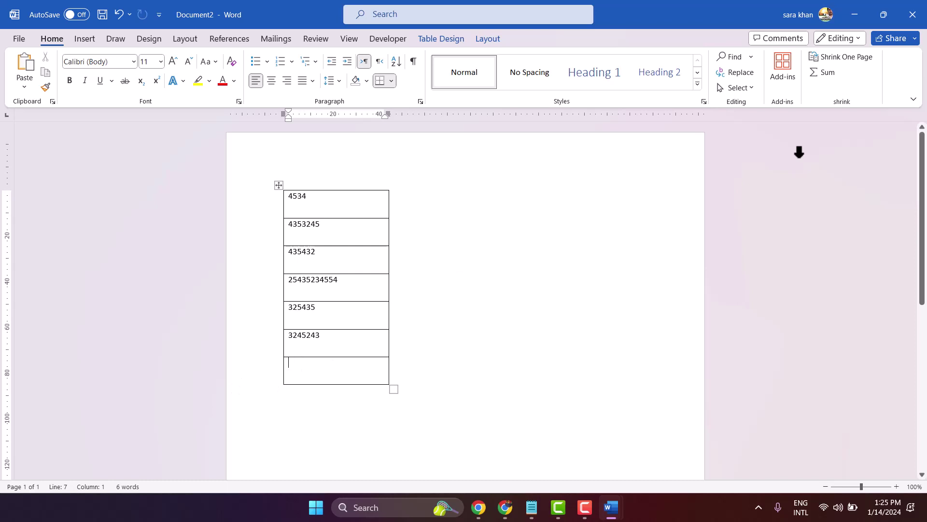
click(821, 73)
drag(353, 364, 288, 367)
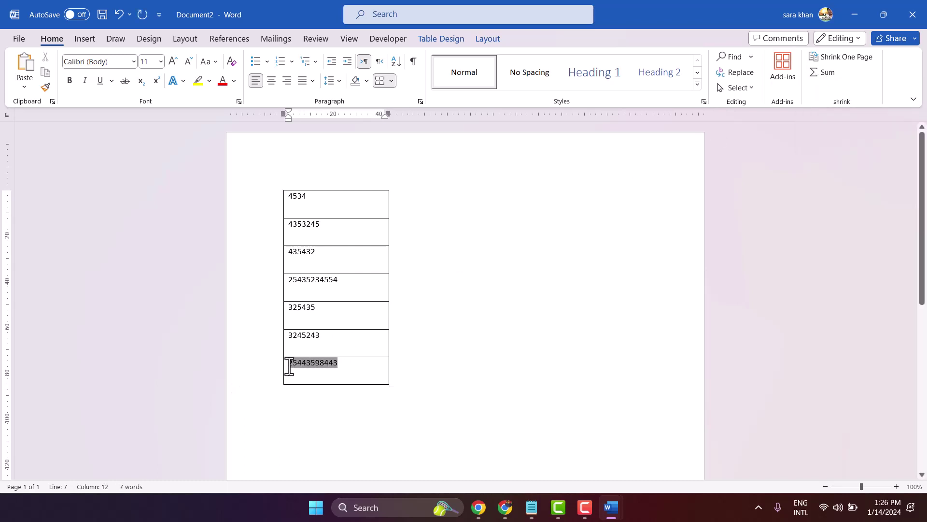
click(199, 80)
click(482, 200)
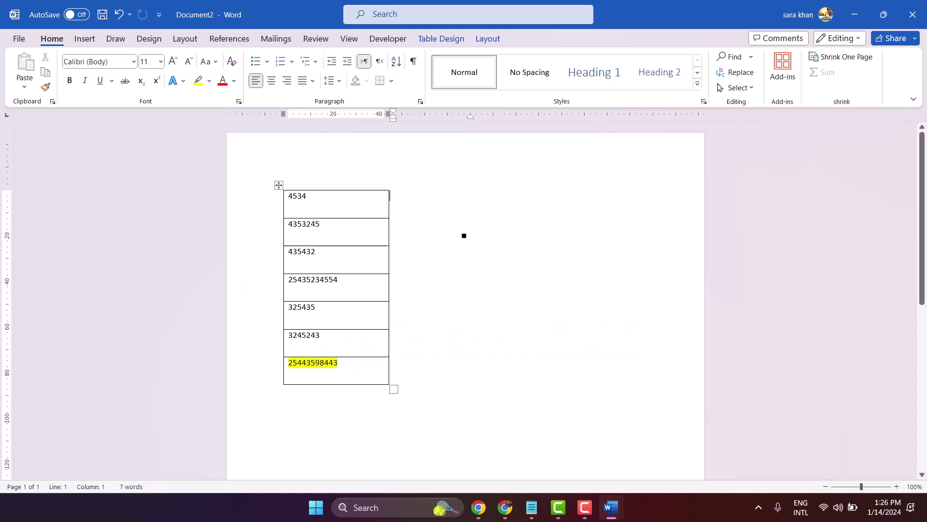
- Delete the old number table and insert a new empty single-column table, dragged narrower
key(ctrl+a)
key(Delete)
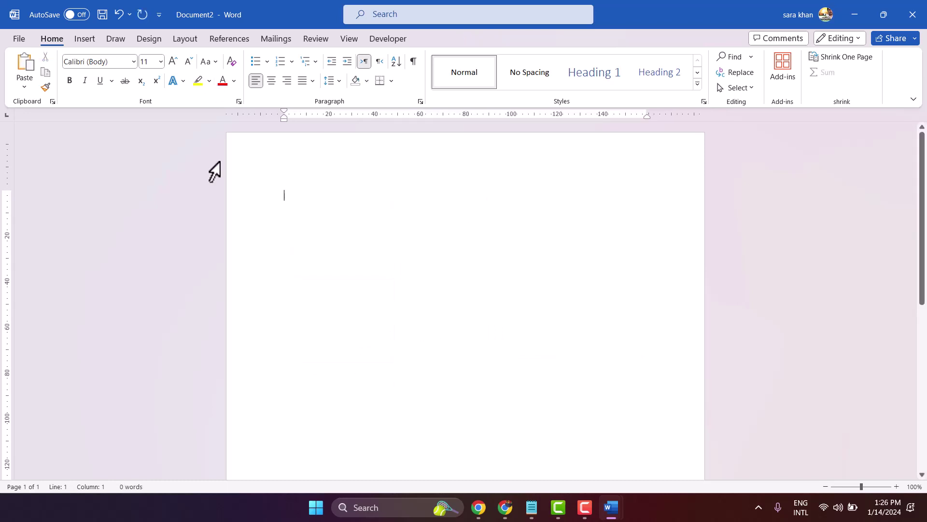
click(82, 38)
click(112, 76)
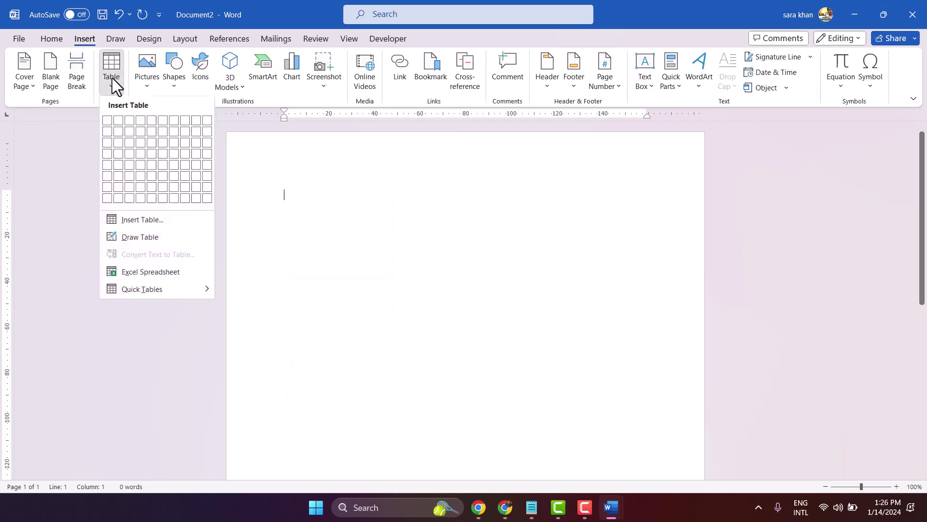
key(Escape)
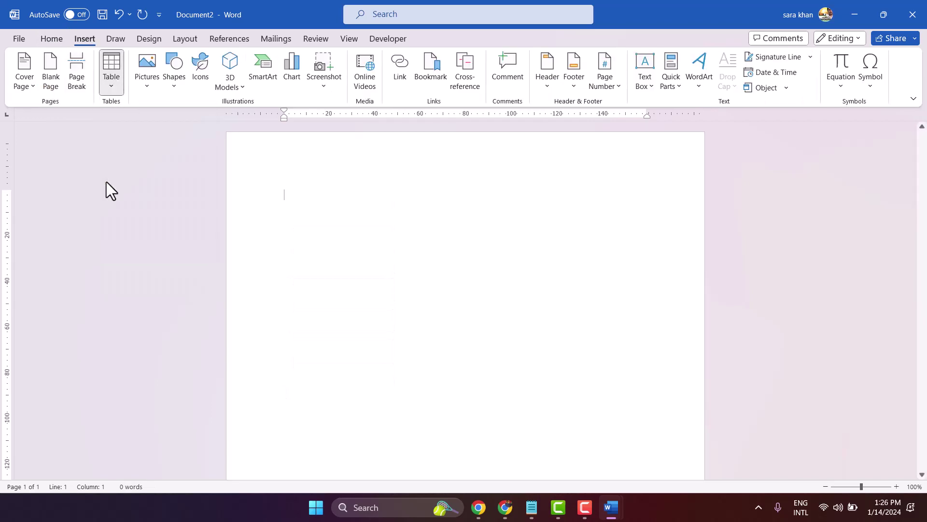
drag(651, 261, 415, 262)
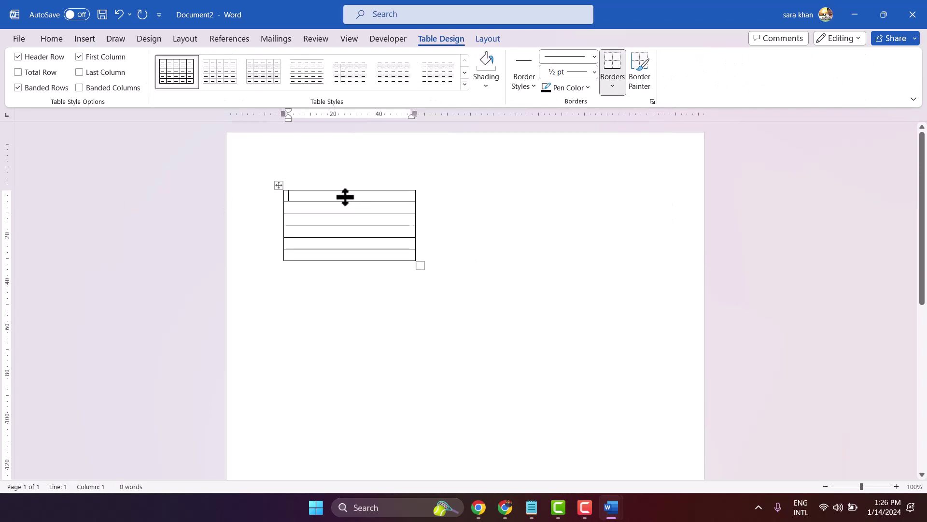
- Type 45 into the table's first five rows, with the first cell at 28 point
click(50, 39)
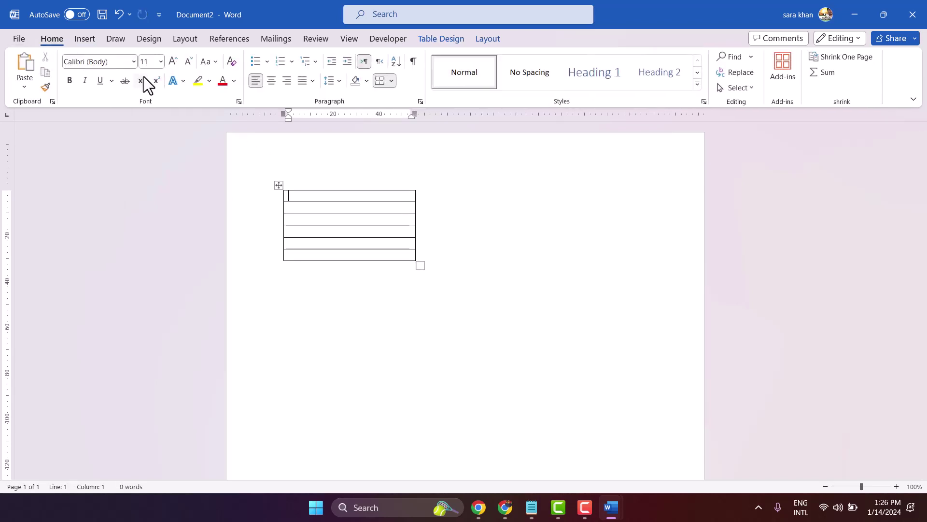
click(161, 63)
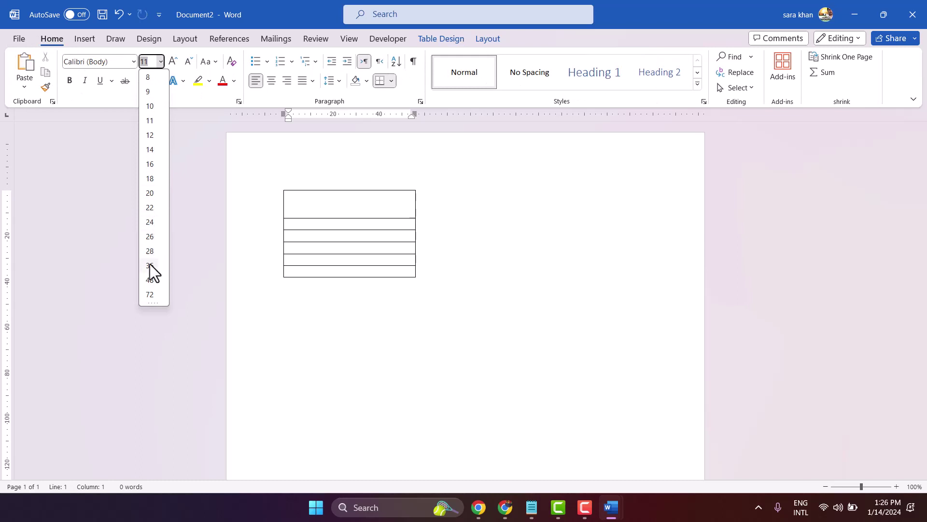
click(150, 255)
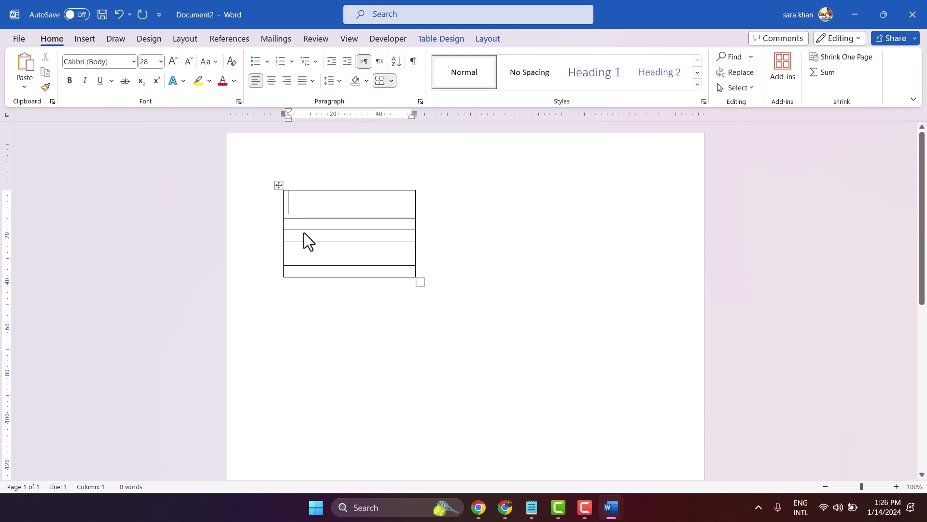
text(4545)
click(311, 236)
text(45)
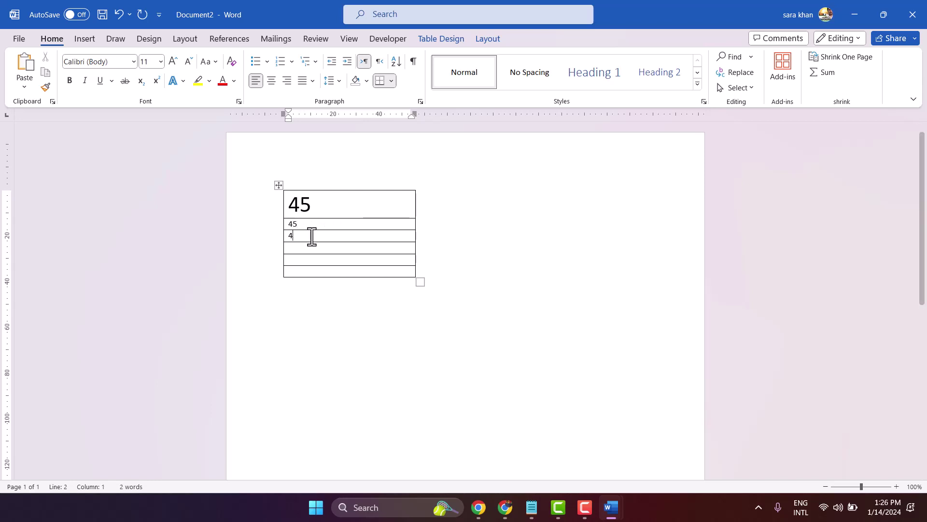
click(301, 248)
text(45)
click(299, 261)
text(44)
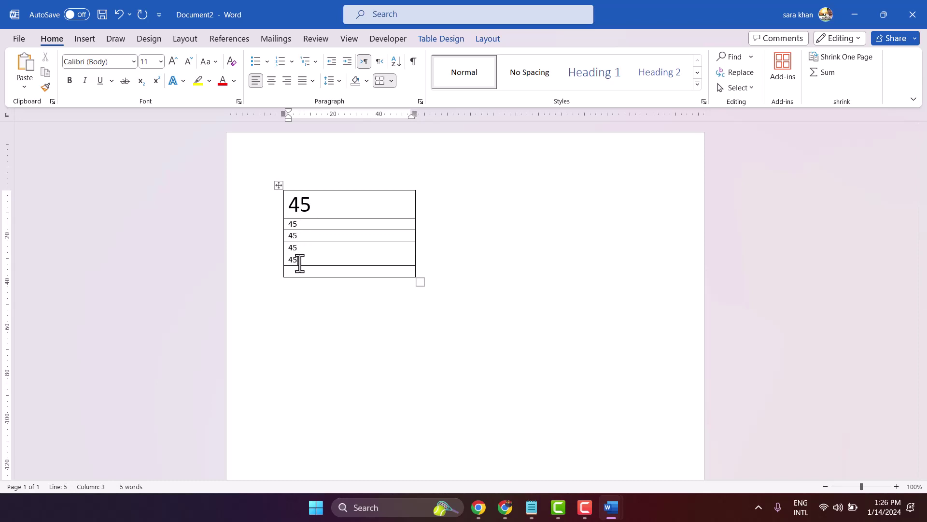
- Make the five 45s 22 point and set the empty last row to 48 point
drag(306, 259, 285, 203)
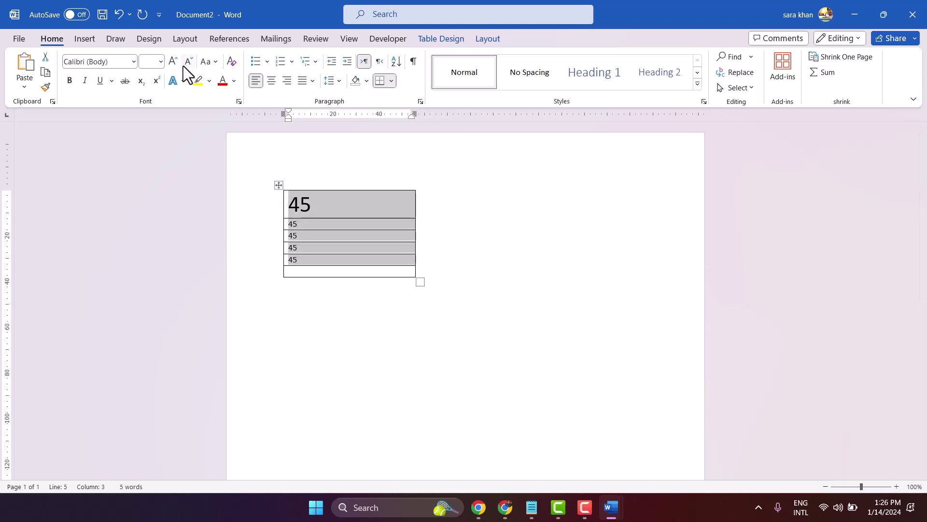
click(160, 62)
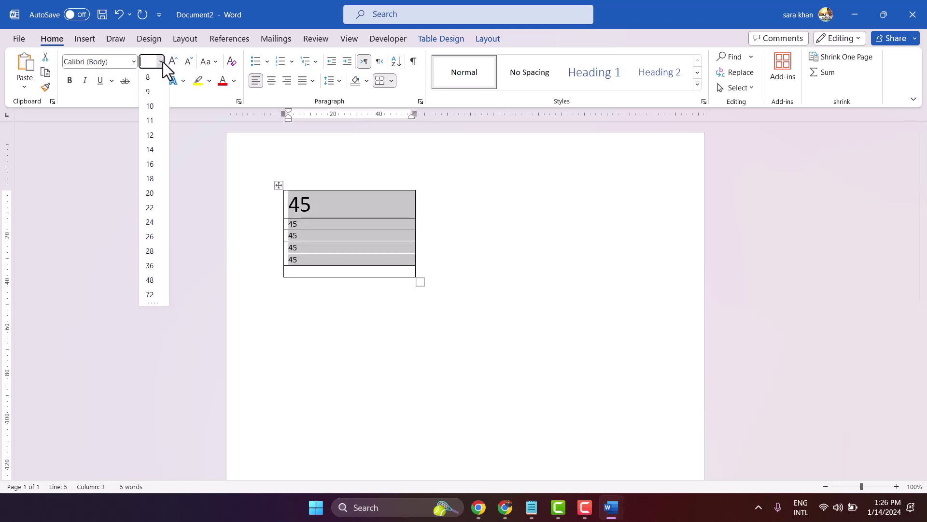
click(151, 208)
click(302, 306)
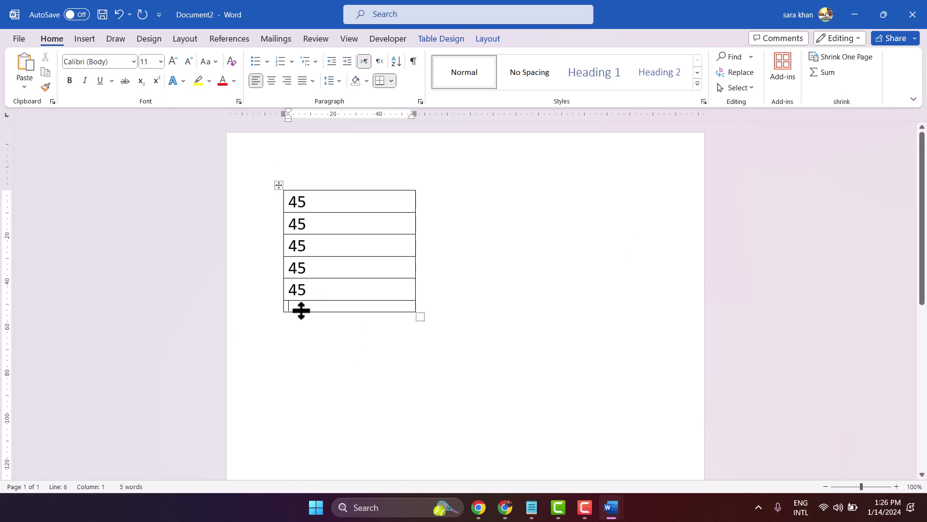
click(160, 61)
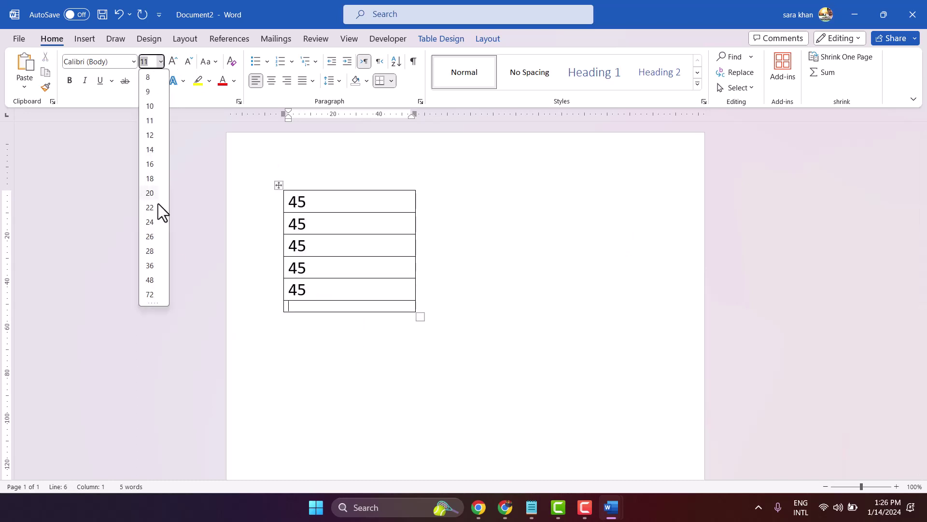
click(150, 279)
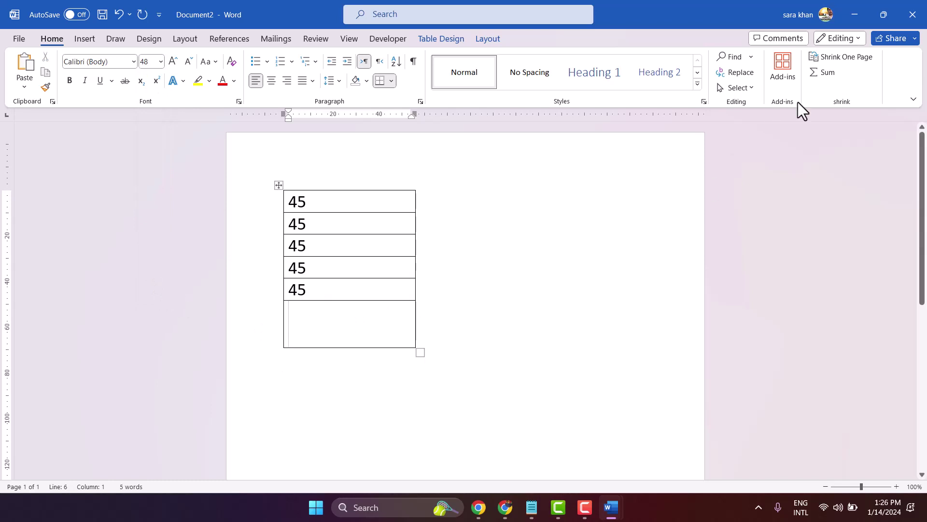
- Total the numbers as 225 in the last row and highlight 225 in yellow
click(831, 73)
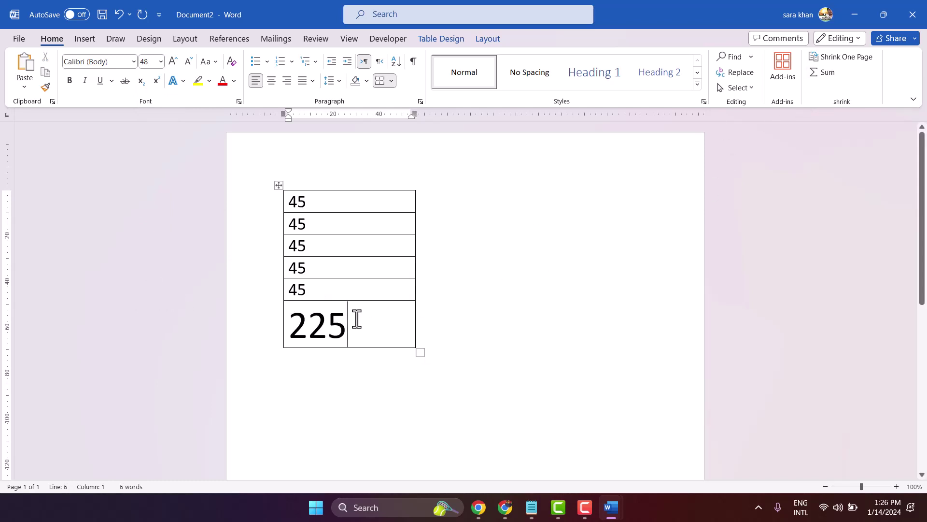
double_click(290, 317)
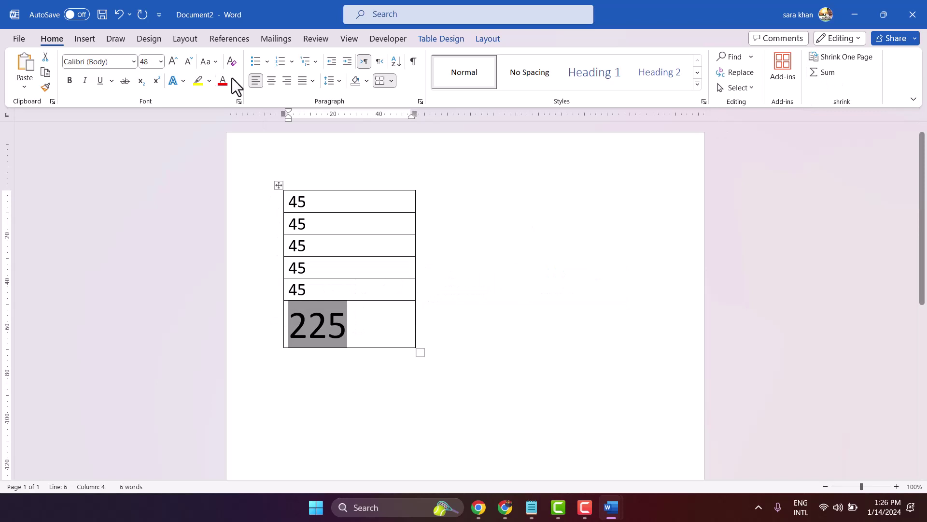
click(198, 81)
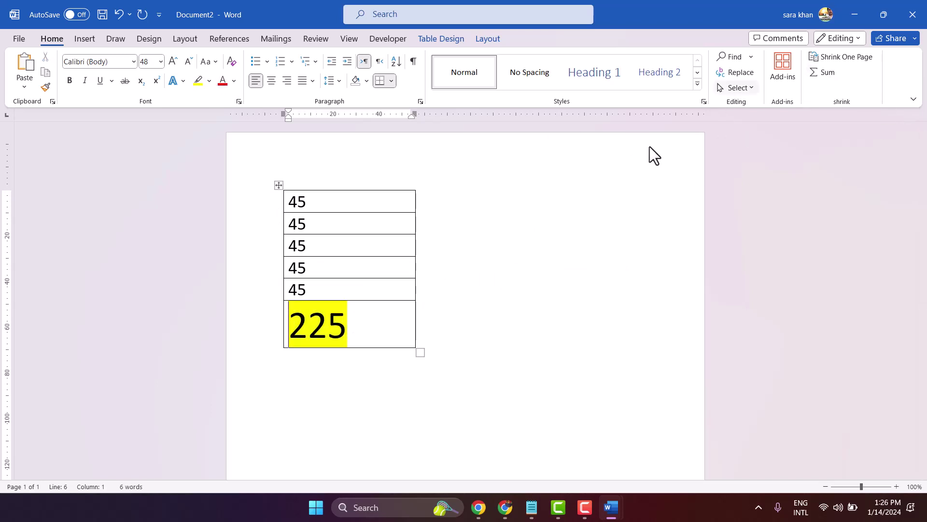
click(439, 335)
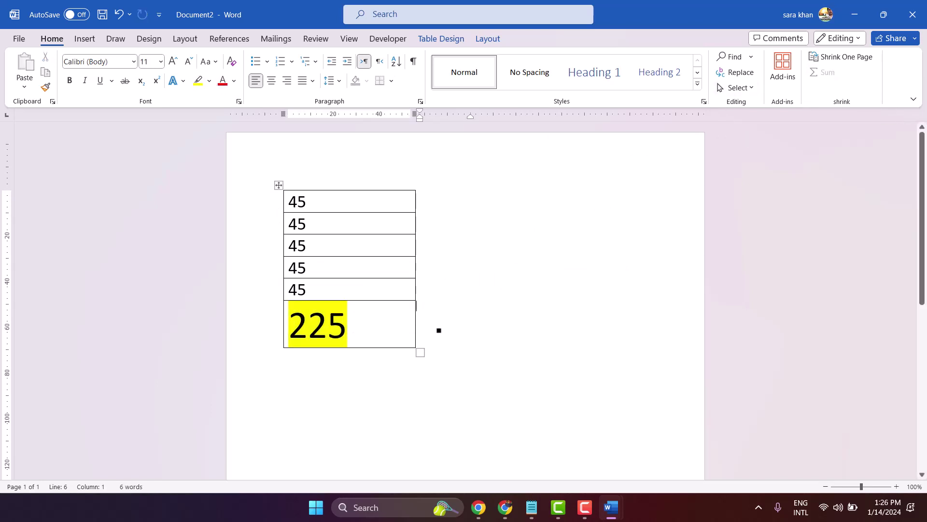
- Open Word Options at the Customize Ribbon page and scroll down the Main Tabs list
scroll(439, 327, down, 3)
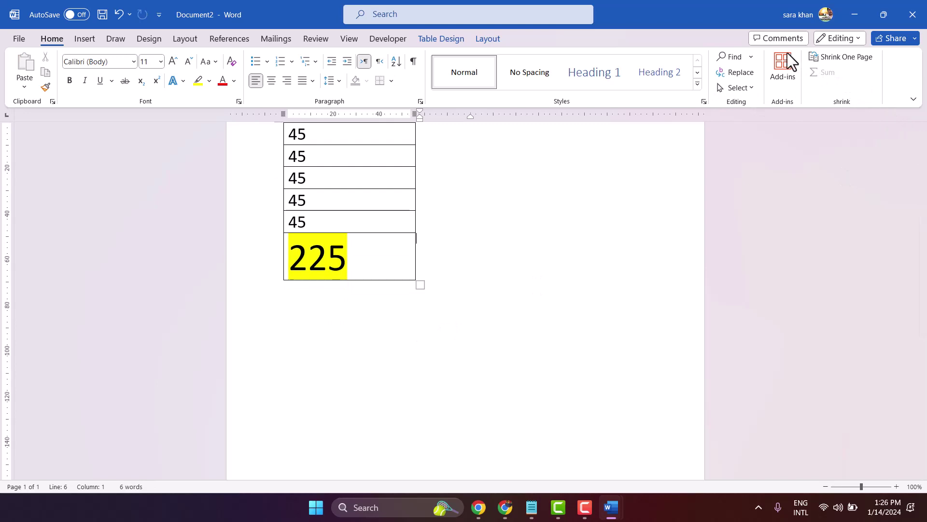
click(14, 39)
click(45, 475)
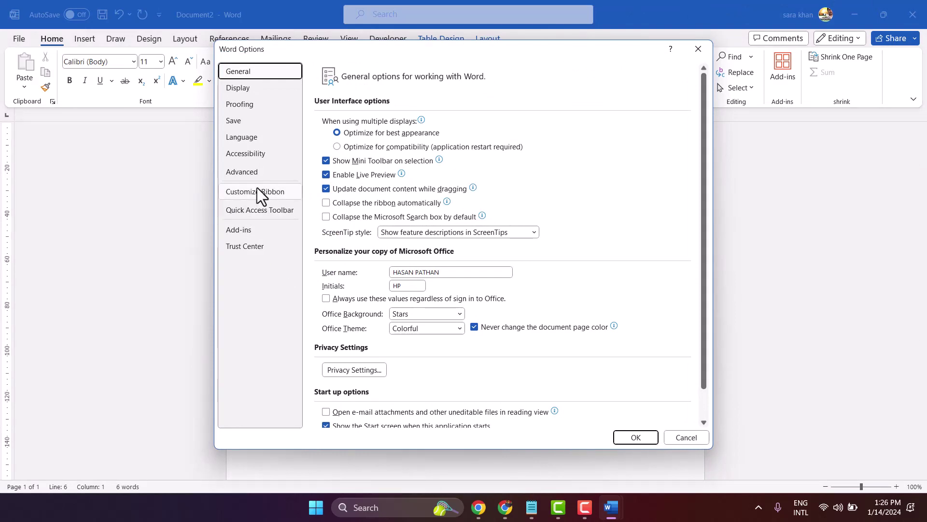
click(257, 191)
scroll(621, 263, down, 2)
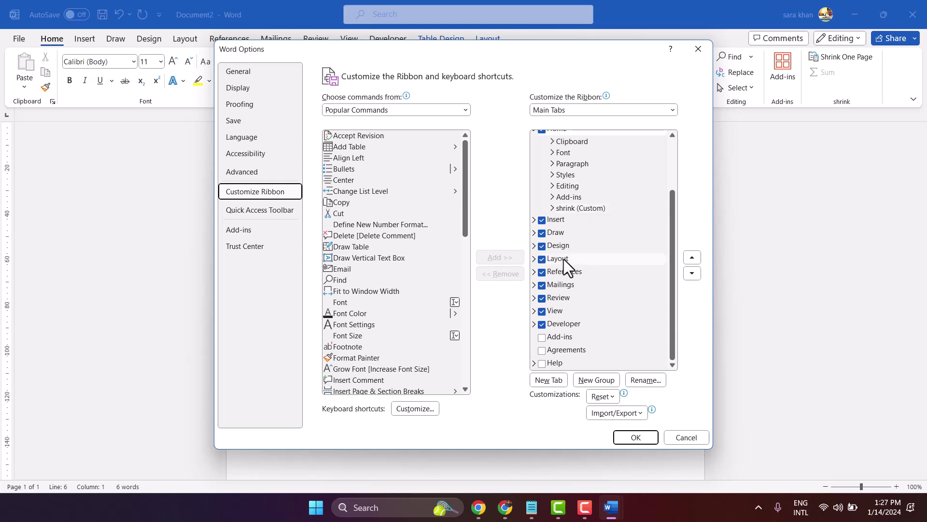
- Expand the custom shrink group and remove the Sum command from it
click(553, 209)
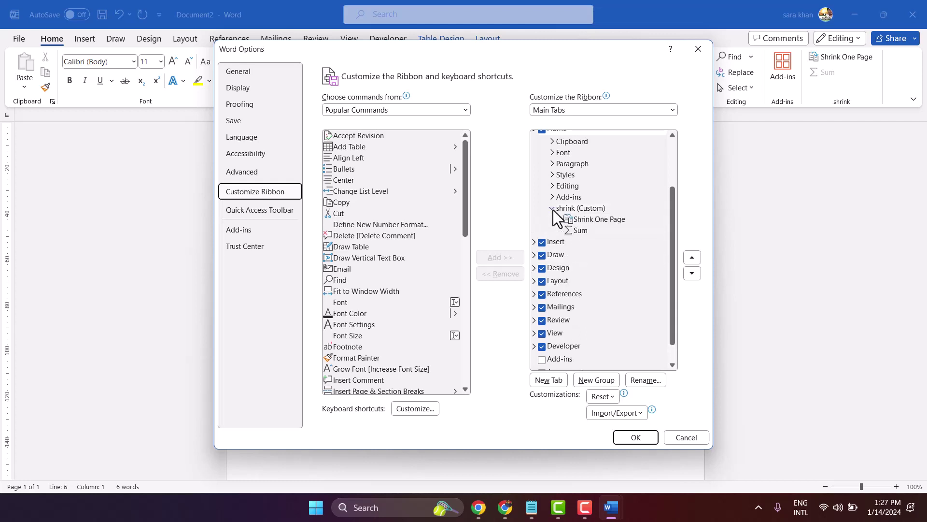
right_click(569, 230)
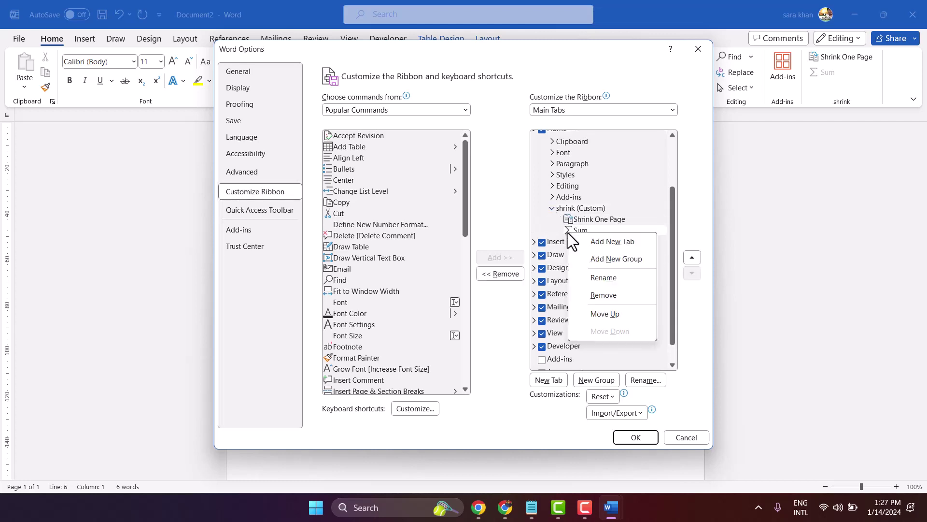
click(616, 296)
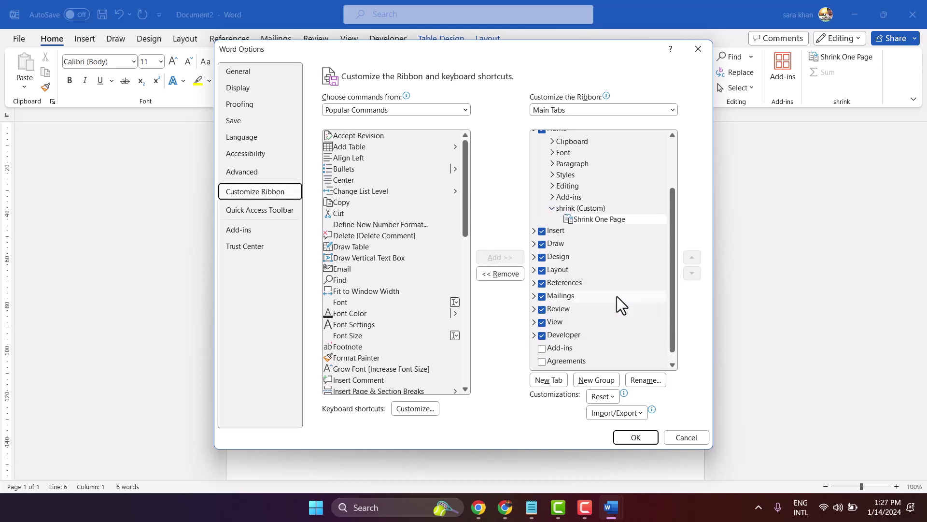
- Switch Choose commands from to All Commands and select Sum in the list
click(359, 107)
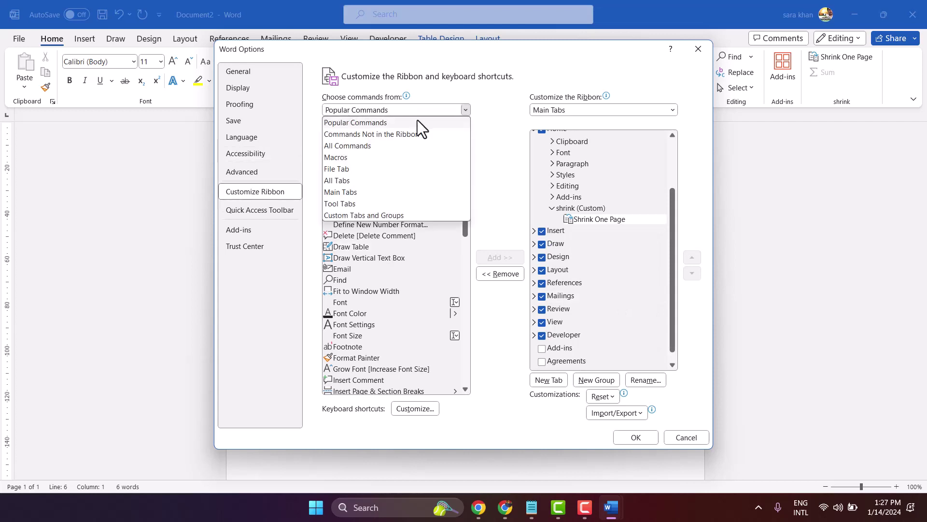
click(355, 146)
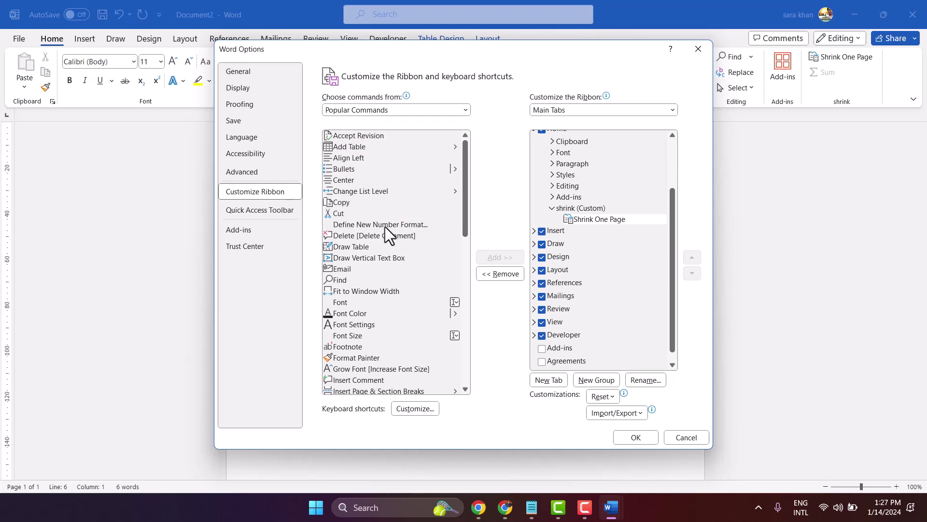
click(377, 111)
click(355, 147)
scroll(399, 197, down, 6)
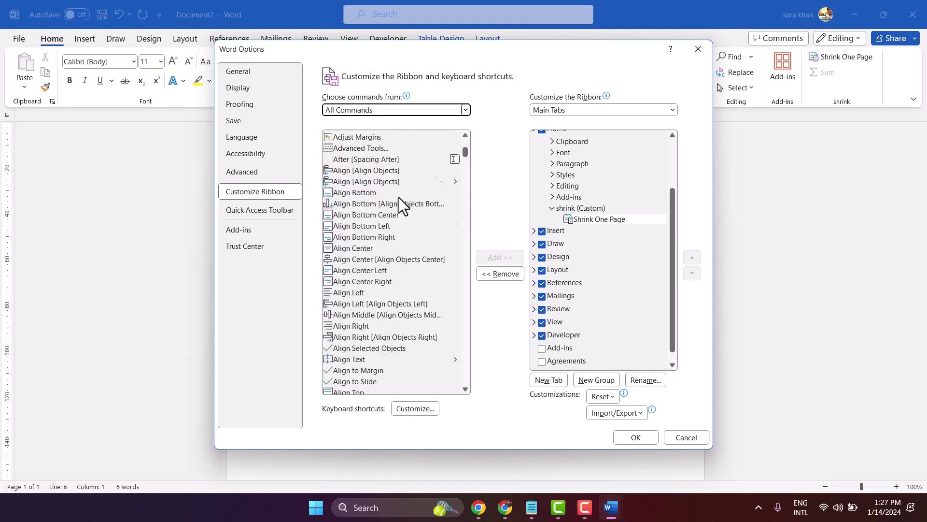
scroll(398, 197, down, 20)
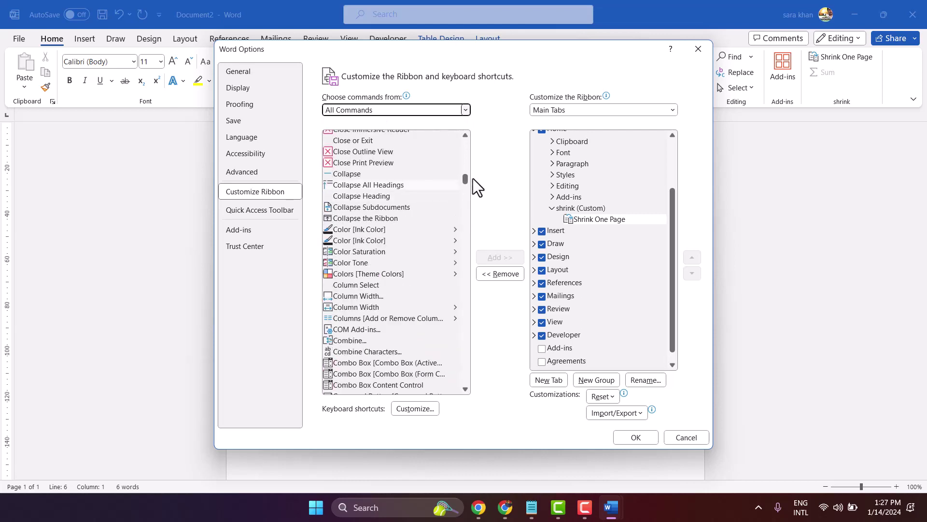
drag(466, 179, 463, 356)
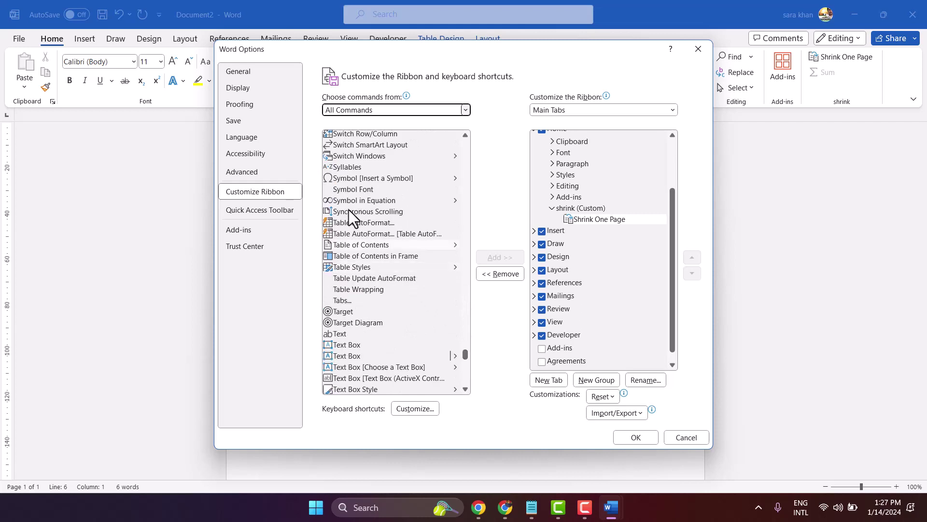
scroll(380, 221, up, 4)
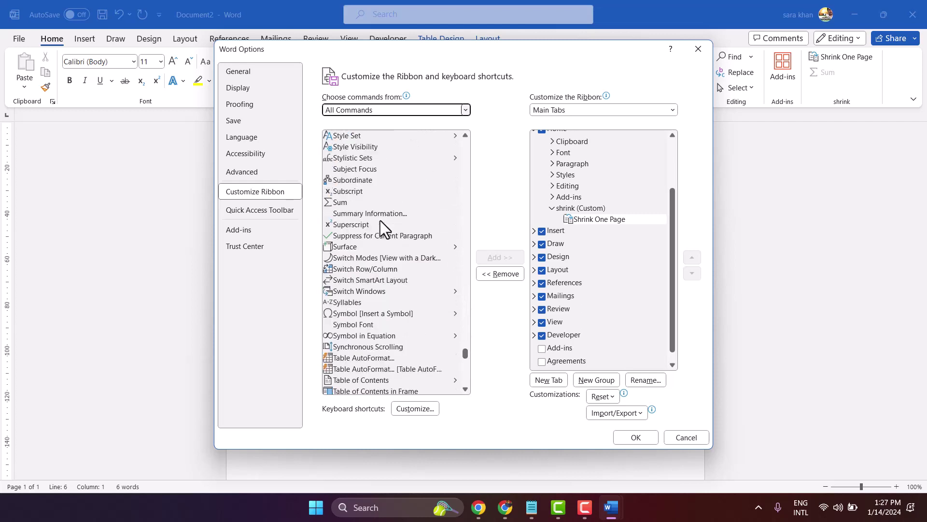
click(341, 203)
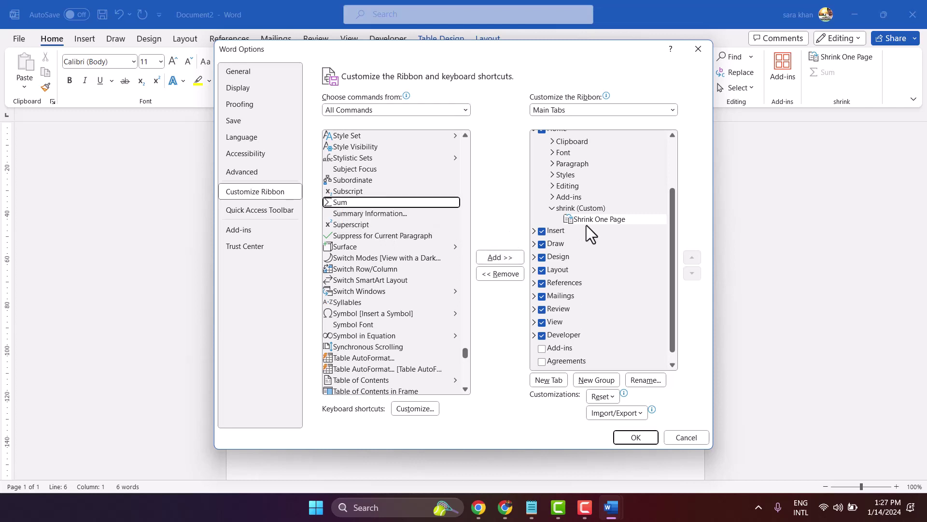
- Create a new custom ribbon group and rename it SUM
click(597, 380)
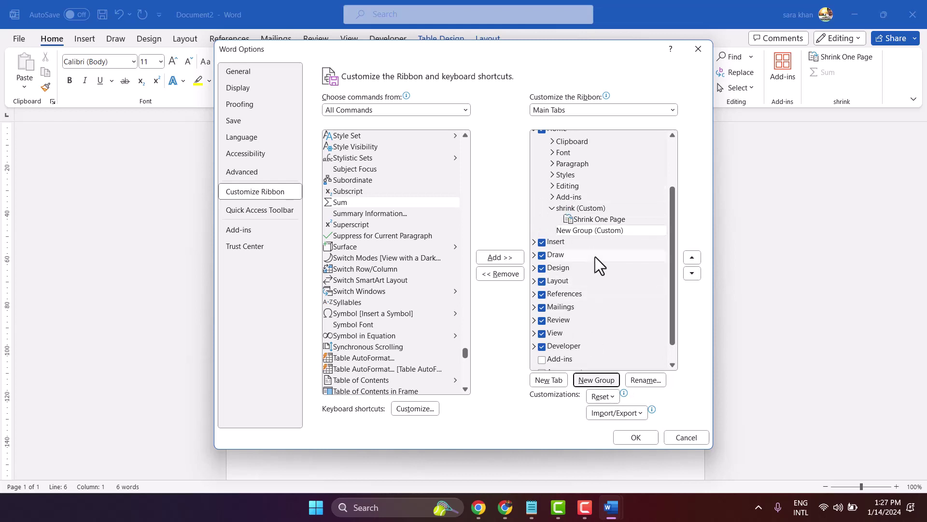
right_click(584, 231)
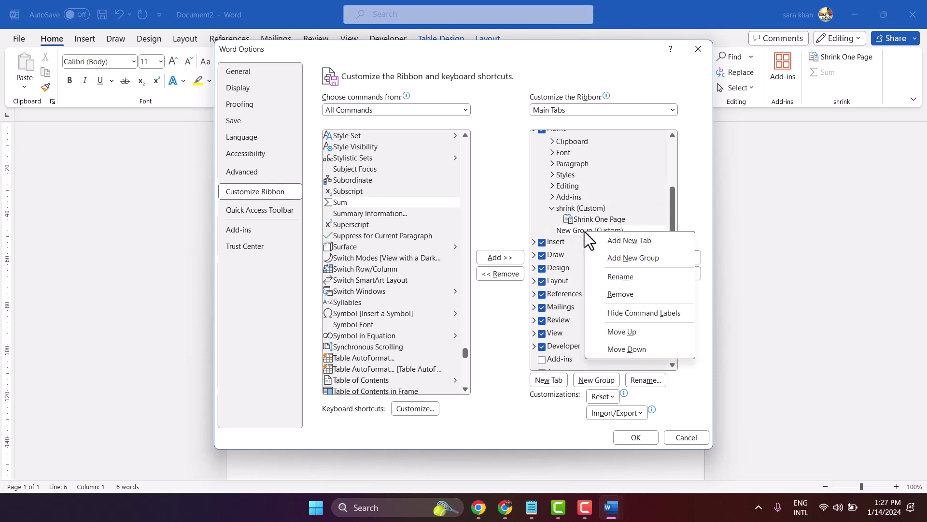
click(620, 278)
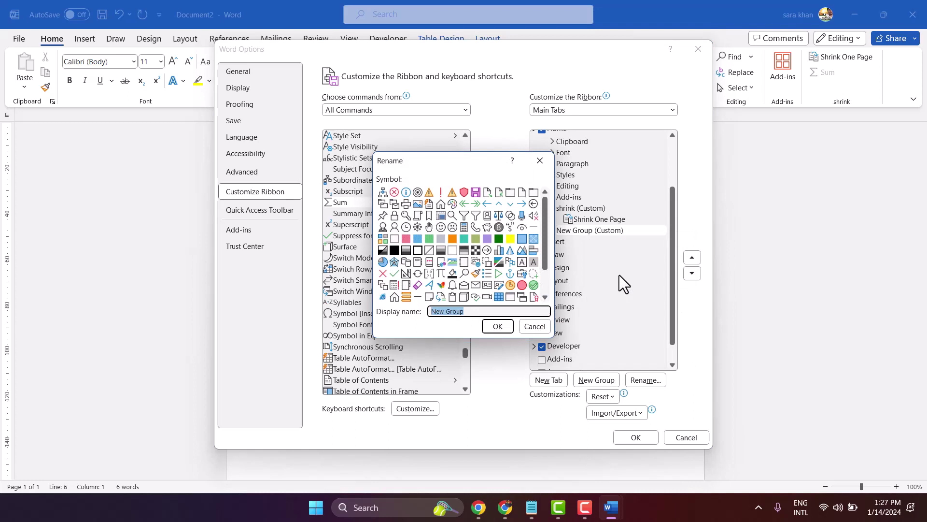
click(440, 272)
click(469, 311)
click(462, 296)
click(440, 285)
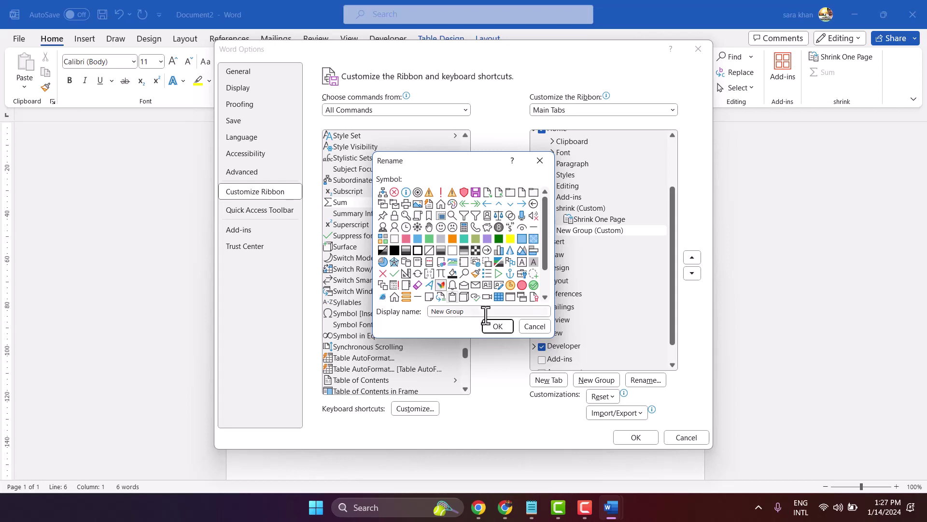
drag(485, 313, 418, 312)
click(397, 314)
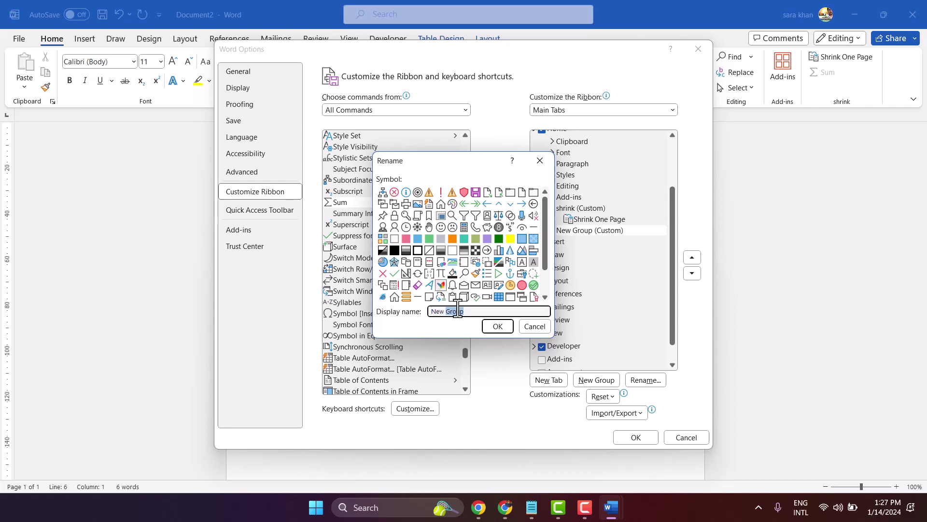
text(SUM)
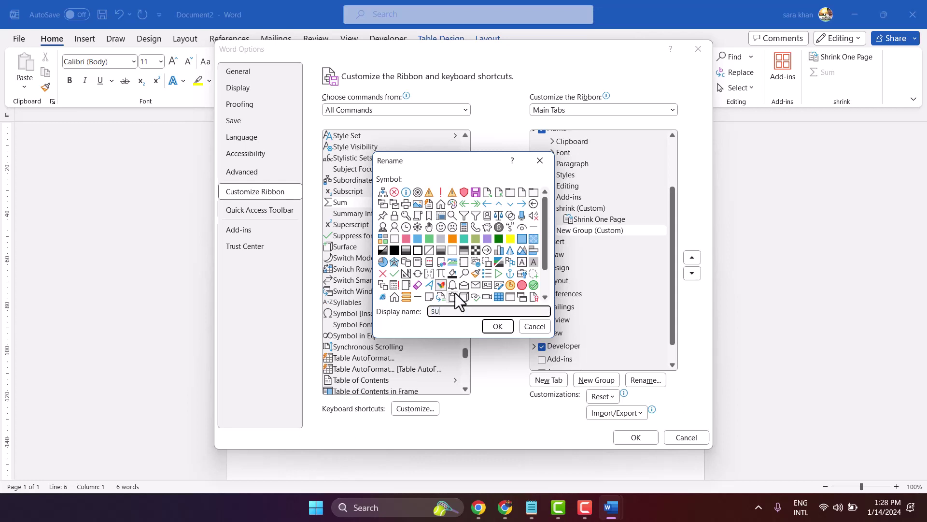
click(491, 332)
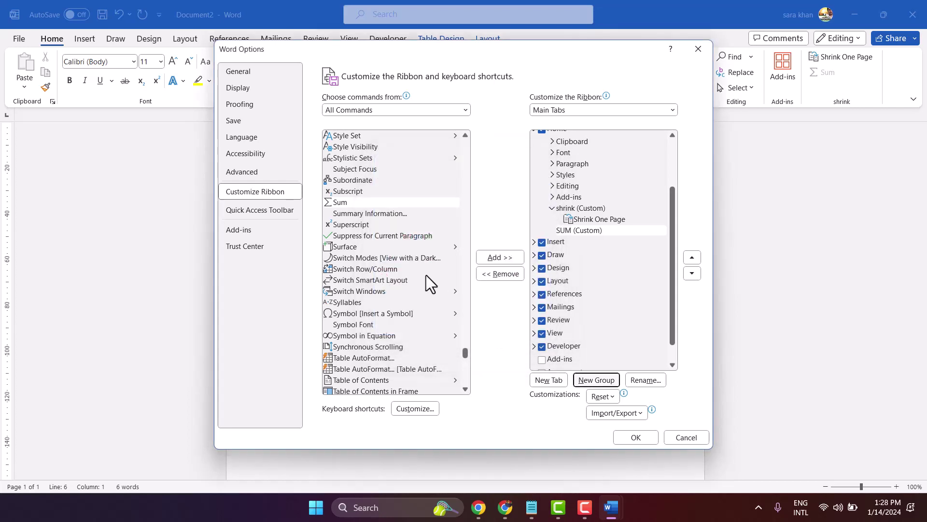
- Add the Sum command to the SUM group and save the ribbon changes
click(339, 202)
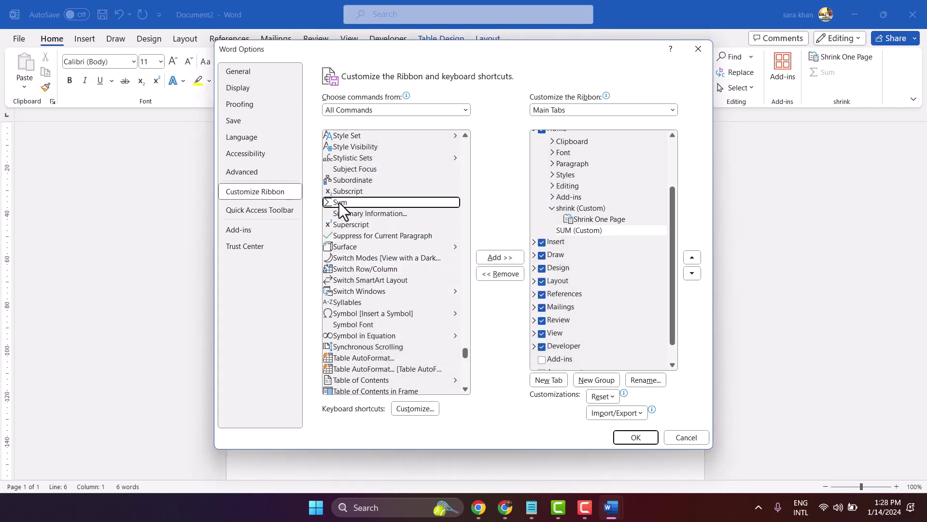
click(486, 257)
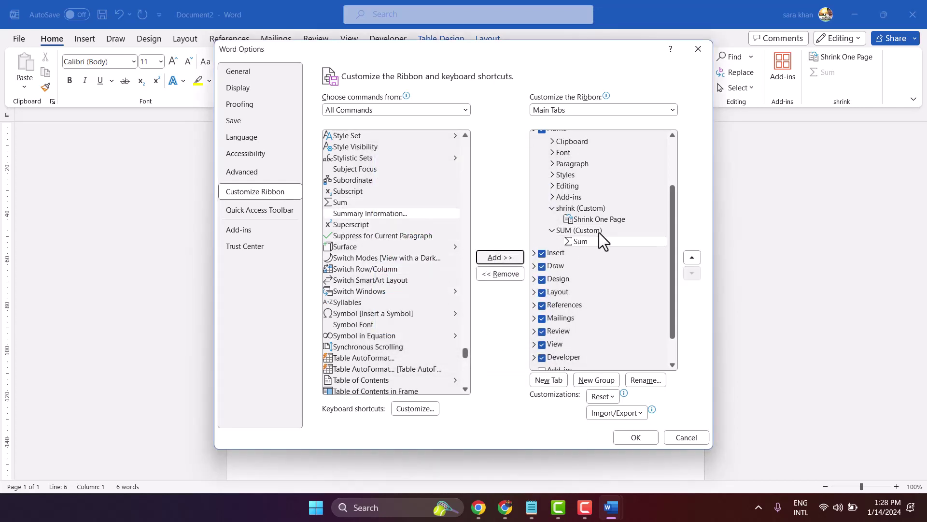
click(636, 437)
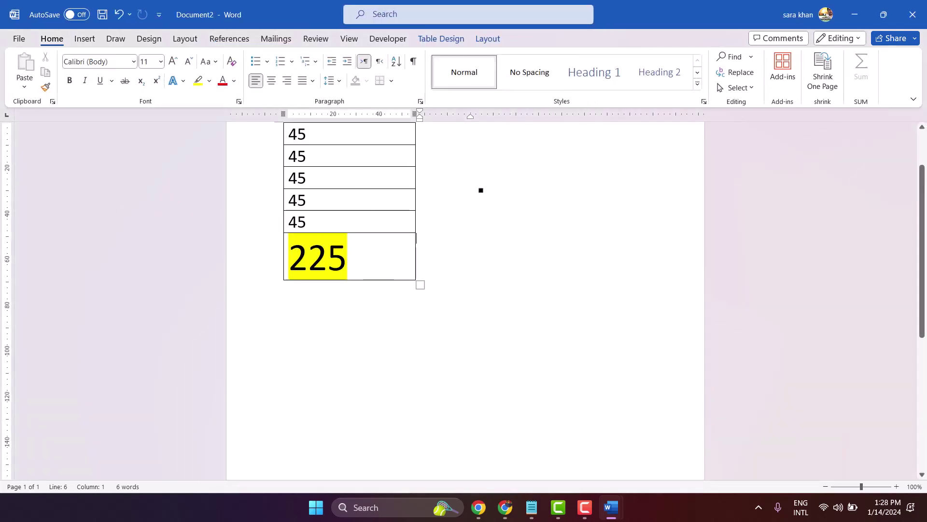
- Delete the old table, set 26-point text, and insert a one-column, eight-row table
scroll(461, 181, up, 3)
scroll(443, 182, down, 6)
scroll(438, 182, up, 6)
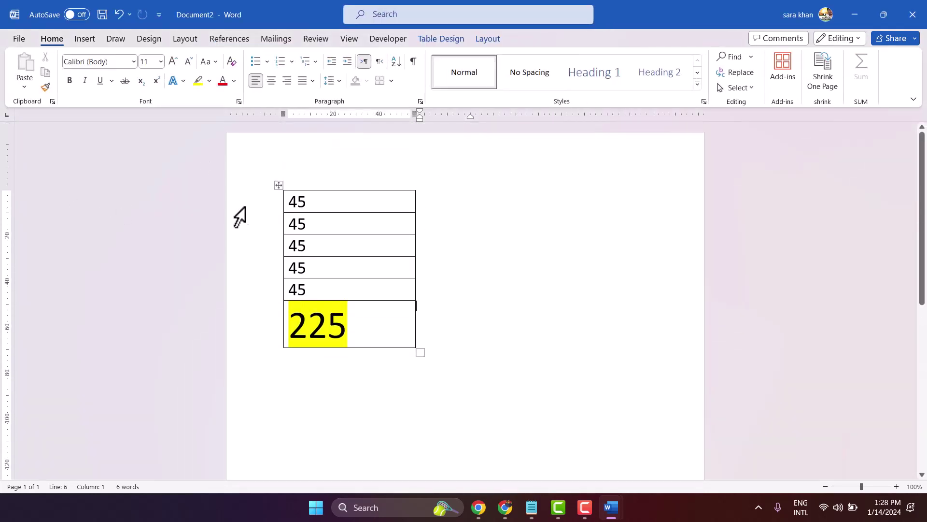
click(277, 186)
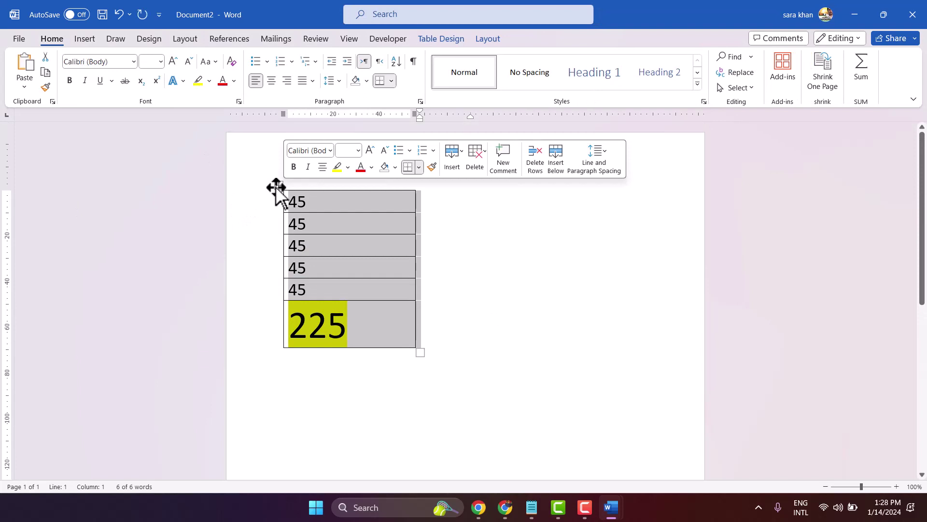
key(ctrl+a)
key(Delete)
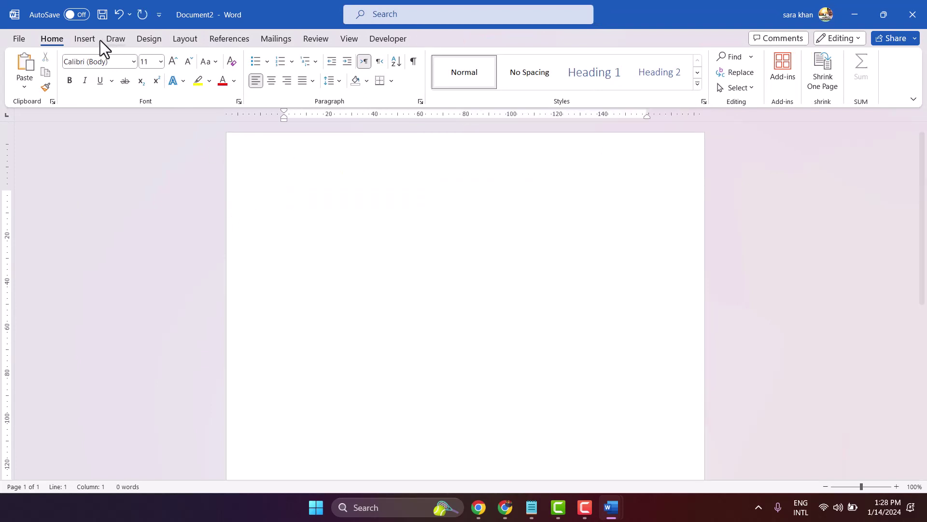
click(161, 62)
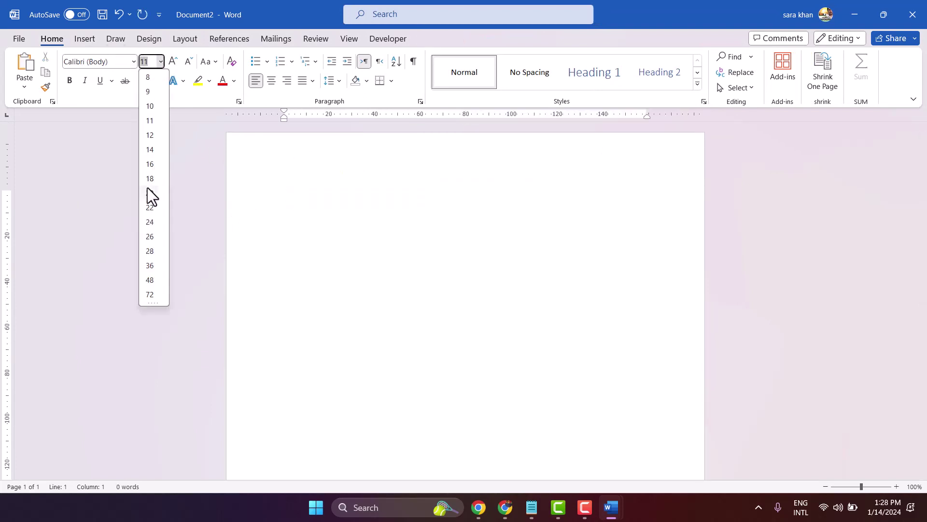
click(151, 236)
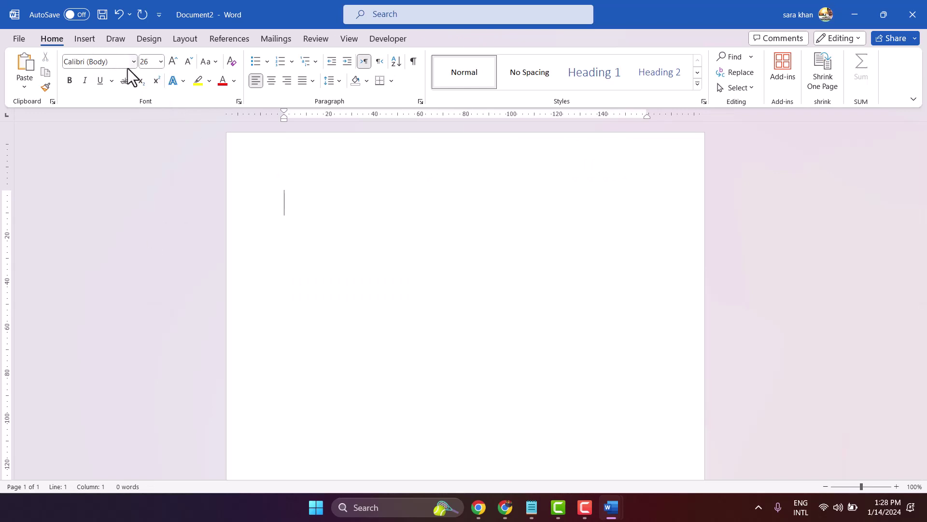
click(93, 40)
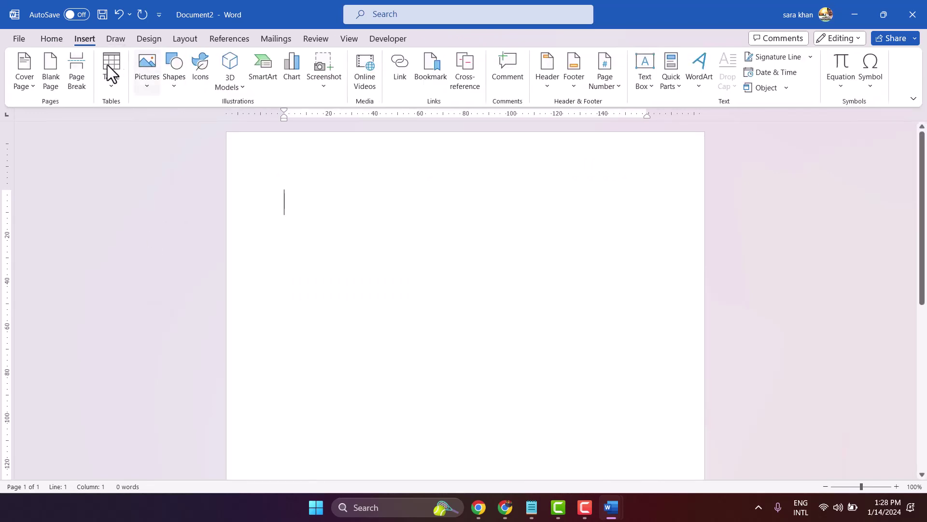
click(106, 66)
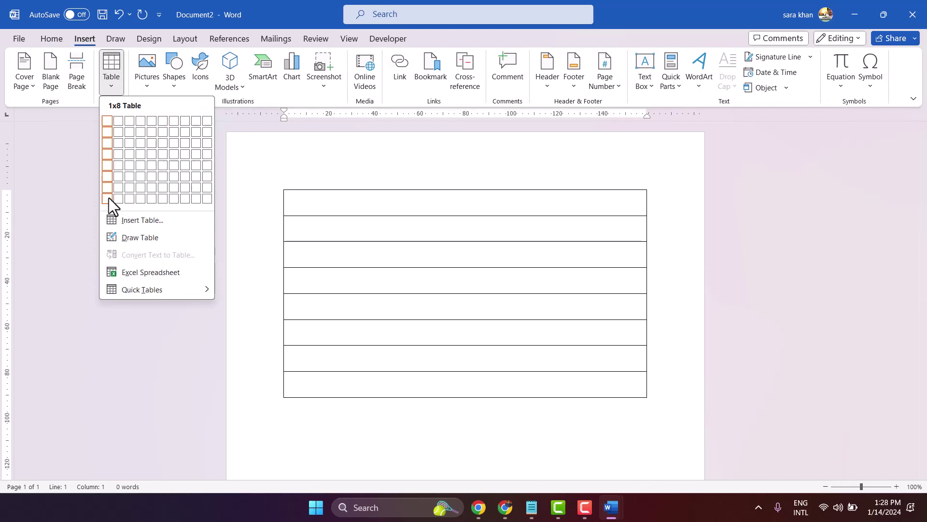
click(107, 198)
text(654654)
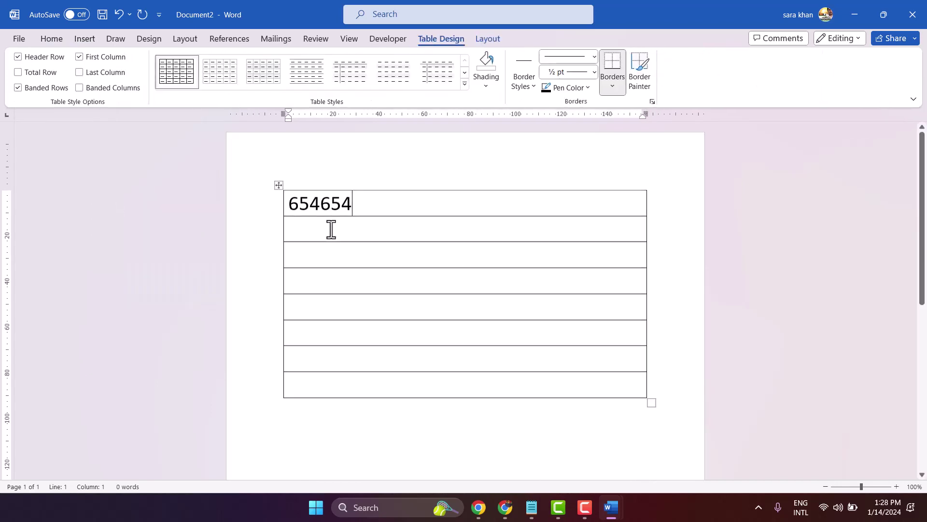
key(Tab)
text(5436546363)
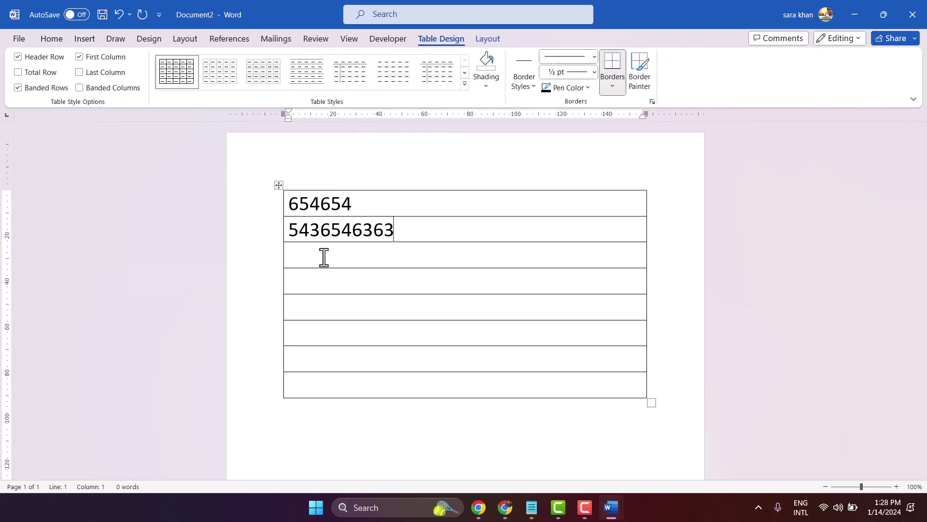
key(Tab)
text(2323)
key(Tab)
text(32424)
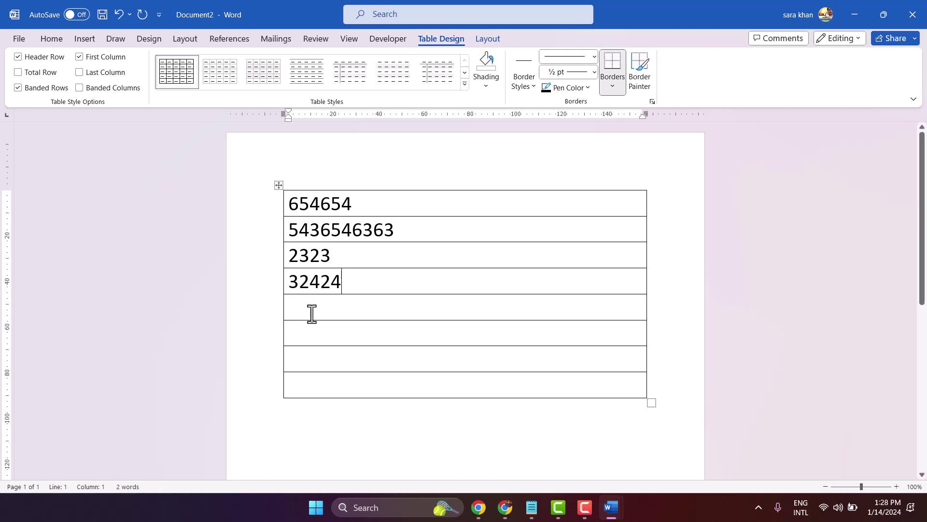
key(Tab)
text(4234)
key(Tab)
text(546)
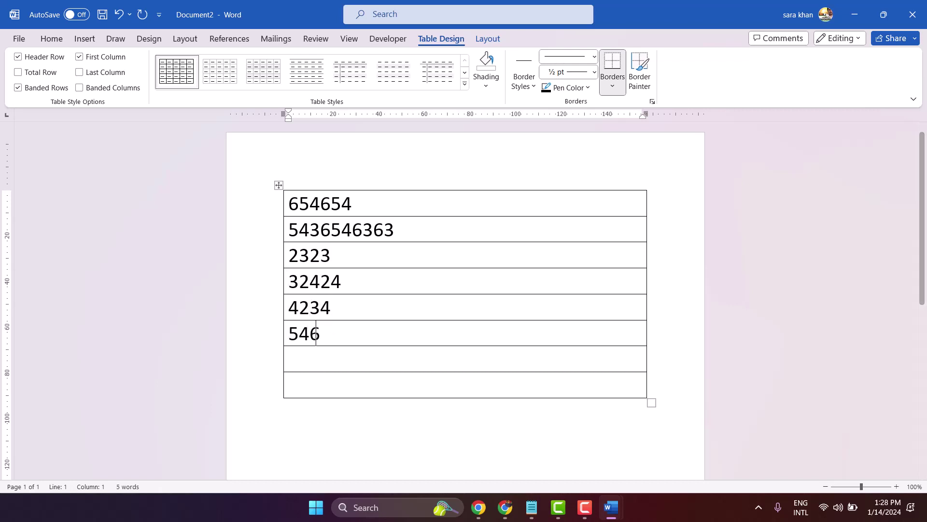
text(568)
key(Tab)
text(7686)
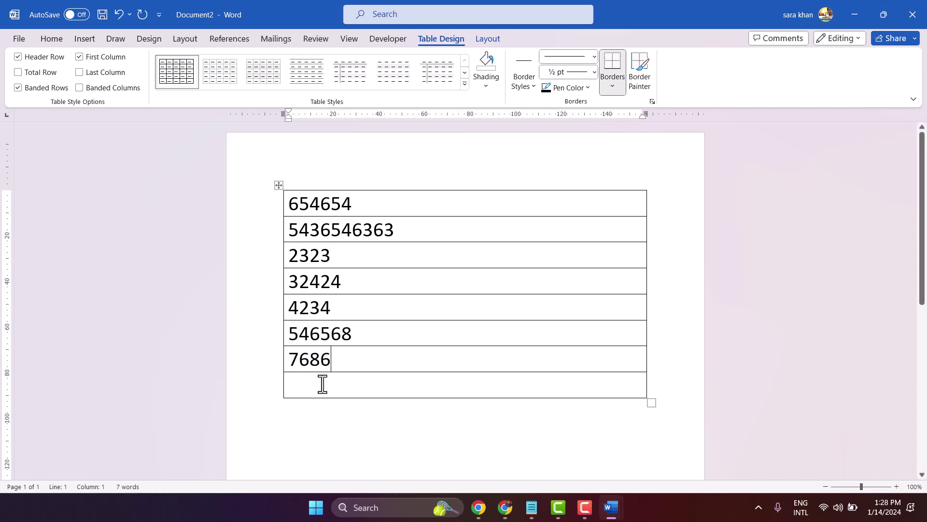
key(Tab)
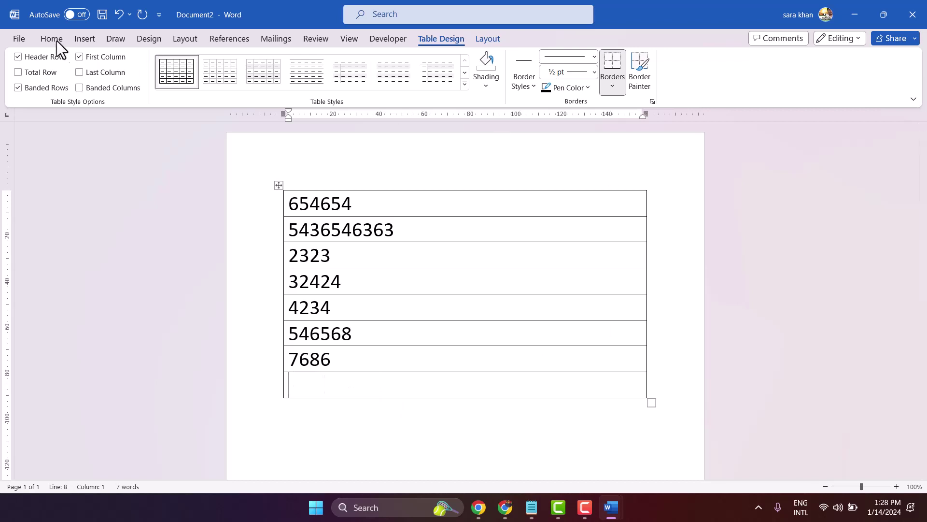
click(52, 39)
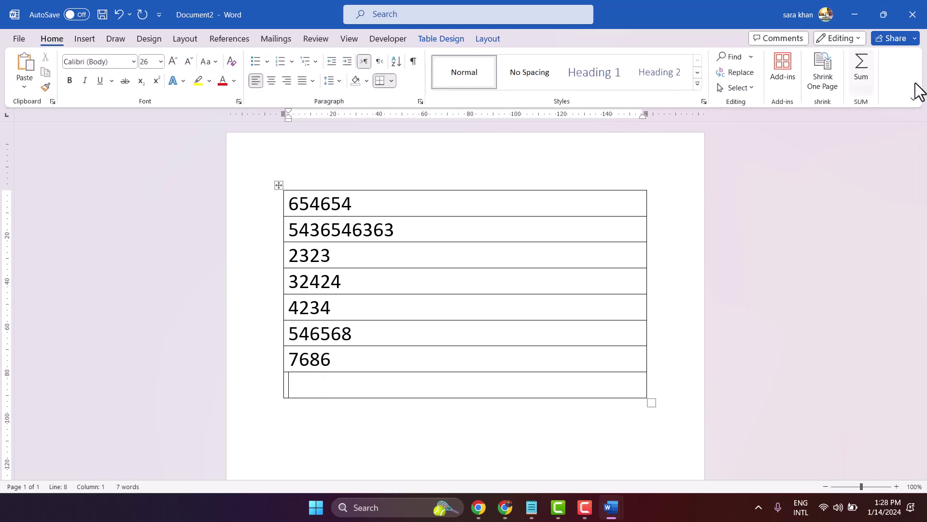
click(863, 69)
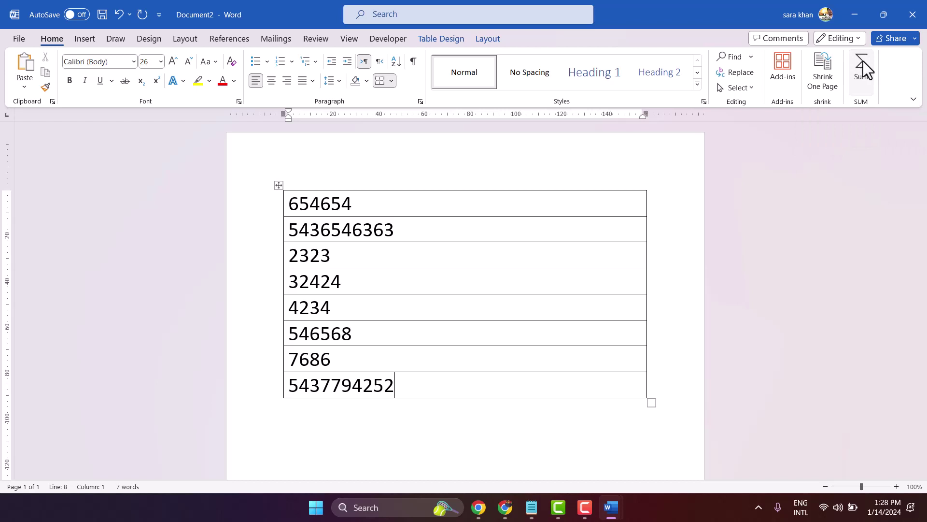
click(402, 382)
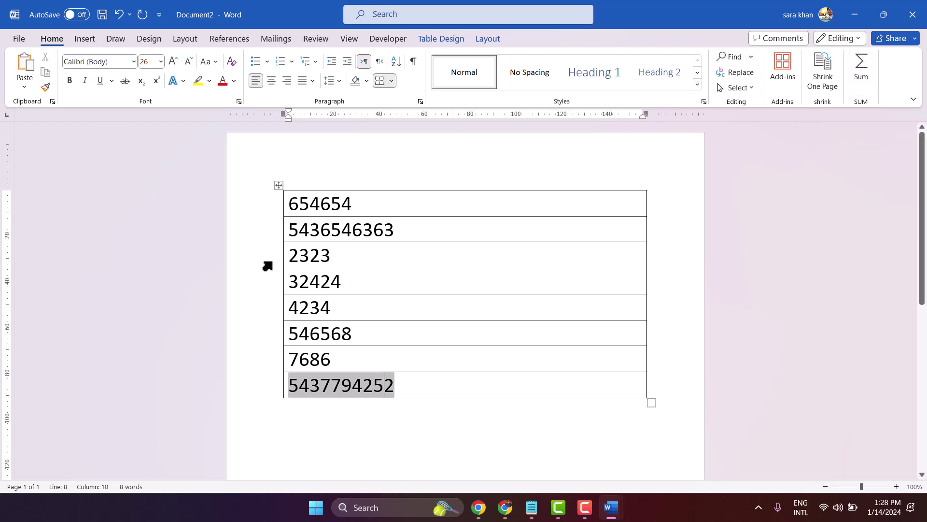
click(198, 86)
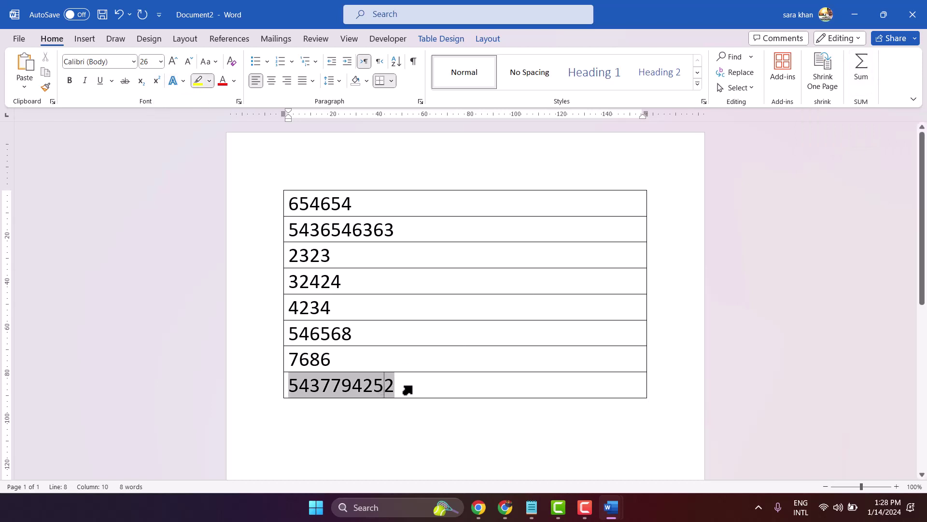
drag(408, 387, 394, 387)
click(352, 439)
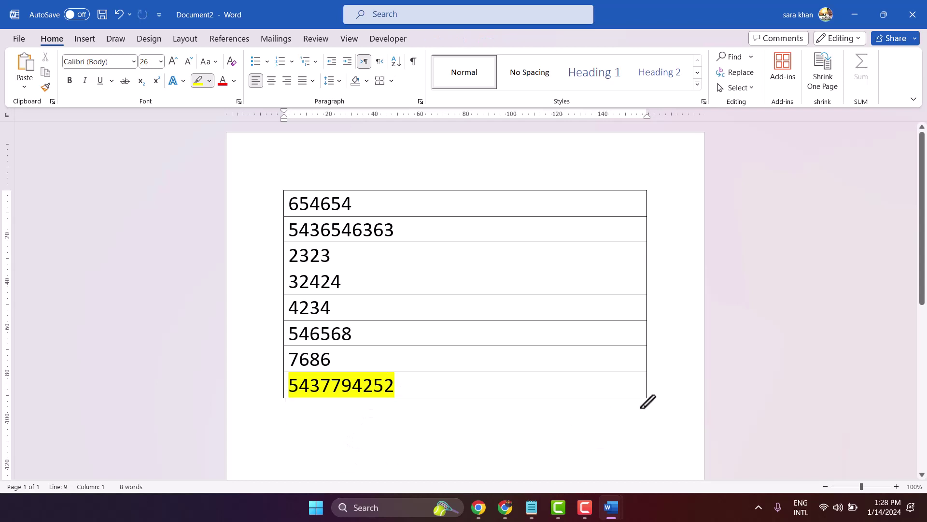